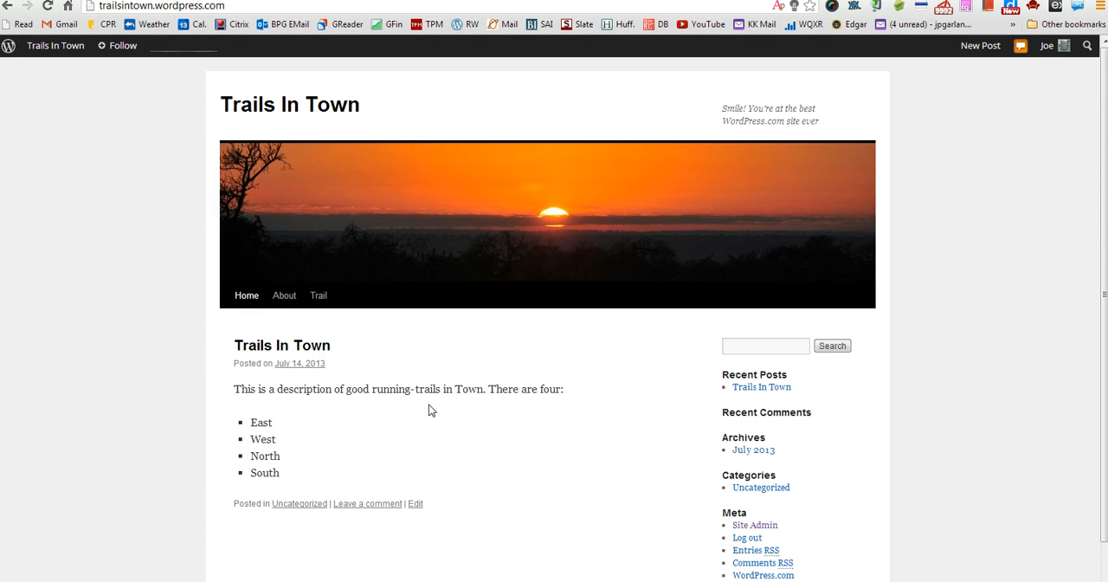
- Open the West trail page of the Trails In Town site
mouse_move(316, 294)
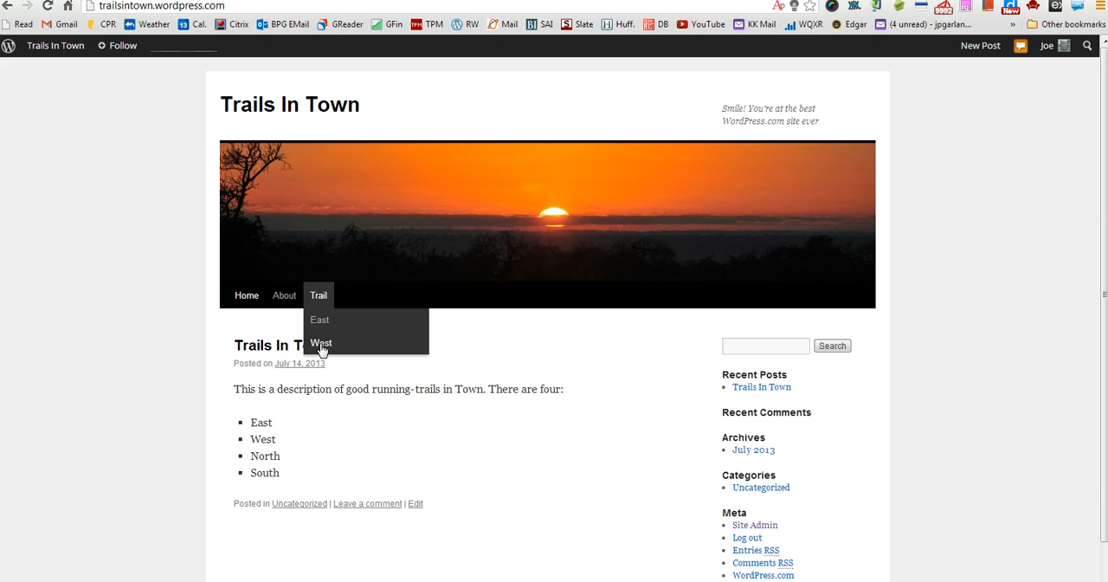
click(321, 344)
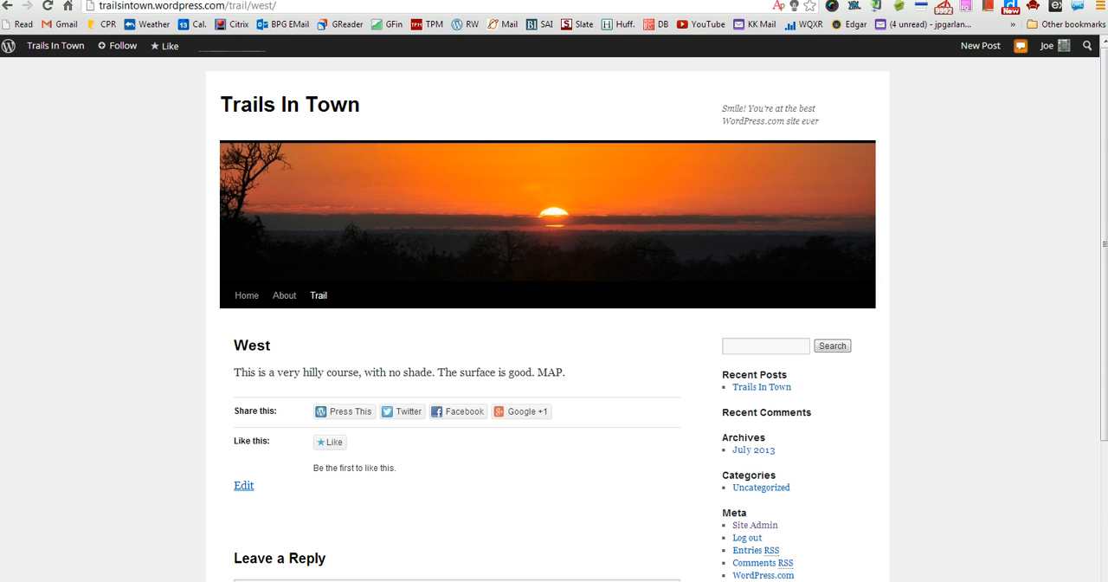
key(ctrl+t)
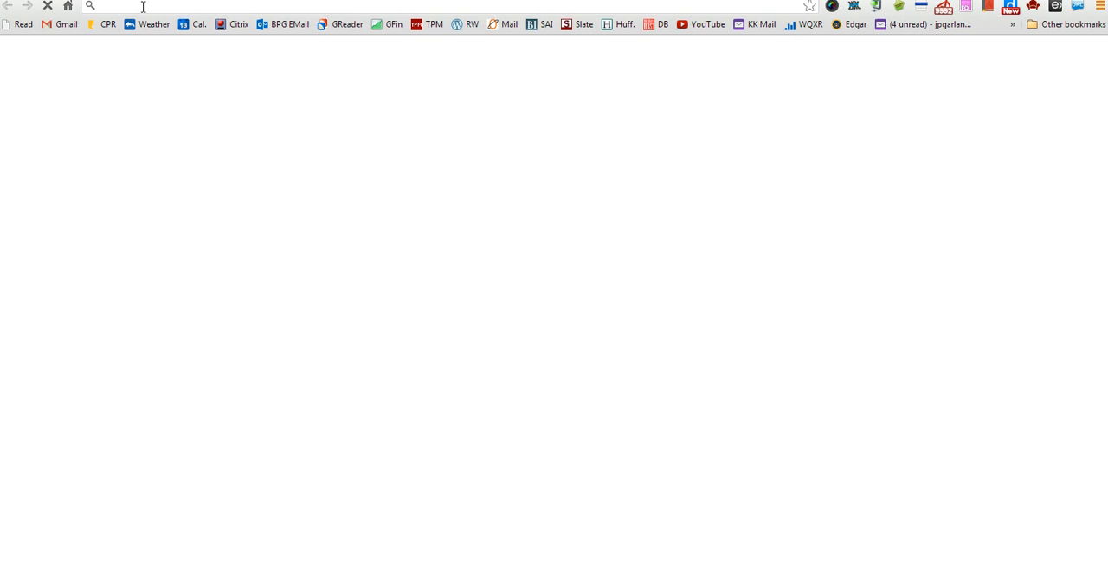
text(gmaps)
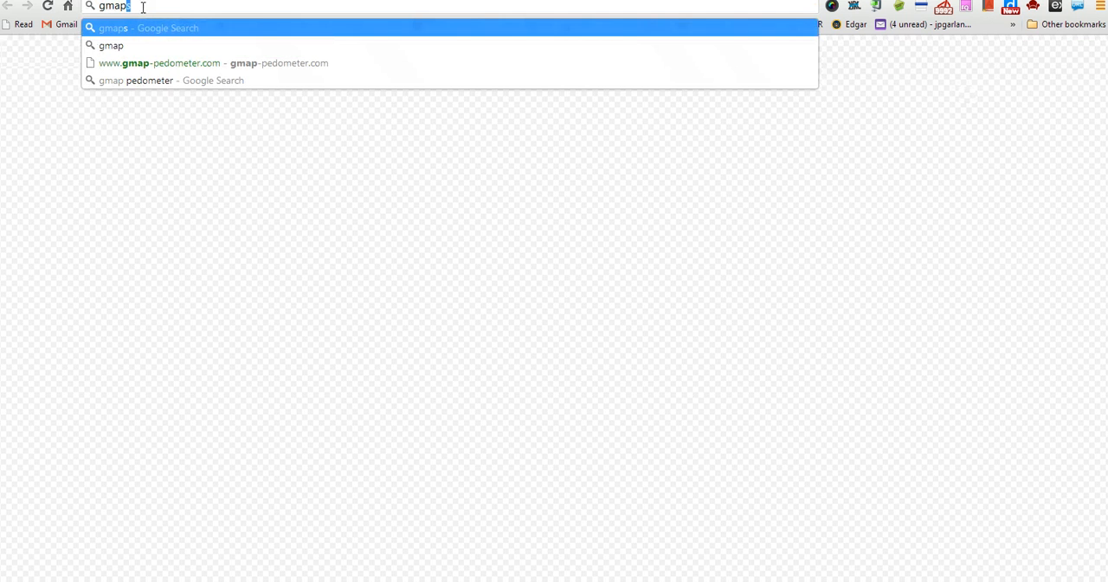
click(172, 64)
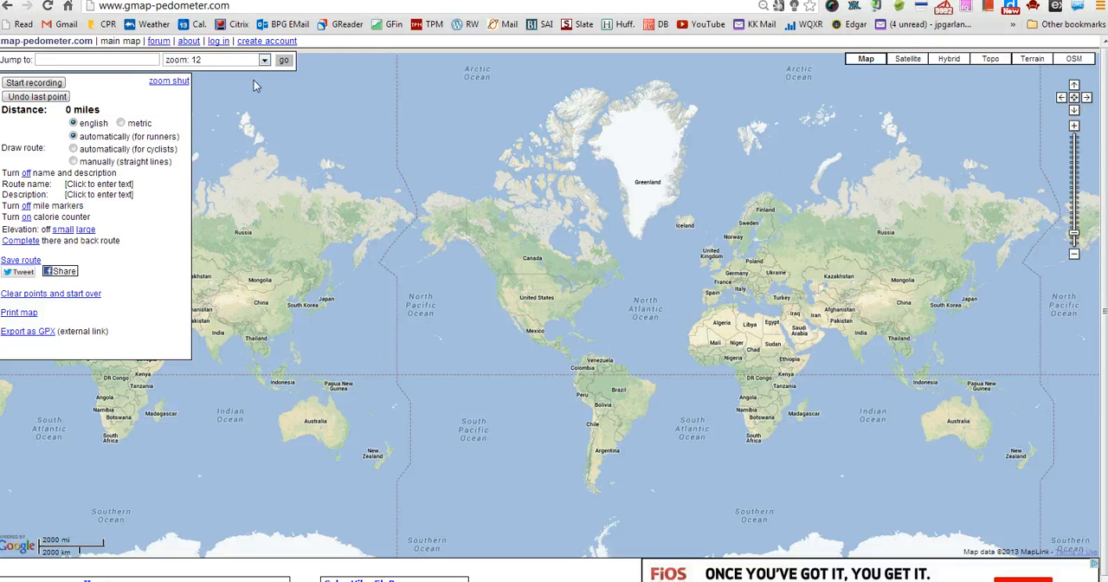
- Jump the pedometer map to ZIP code 10708
click(270, 135)
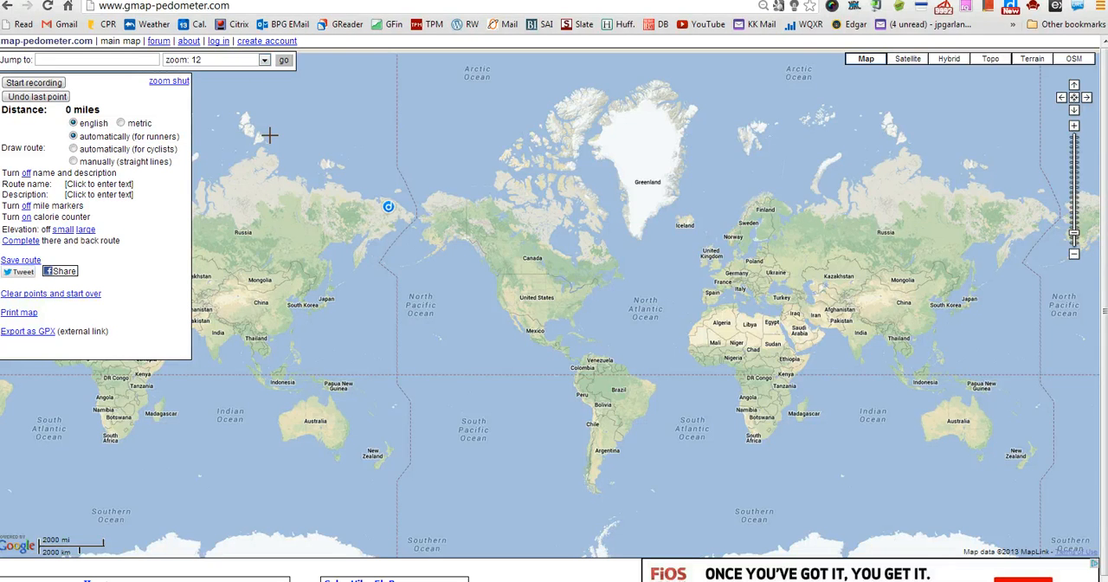
click(54, 60)
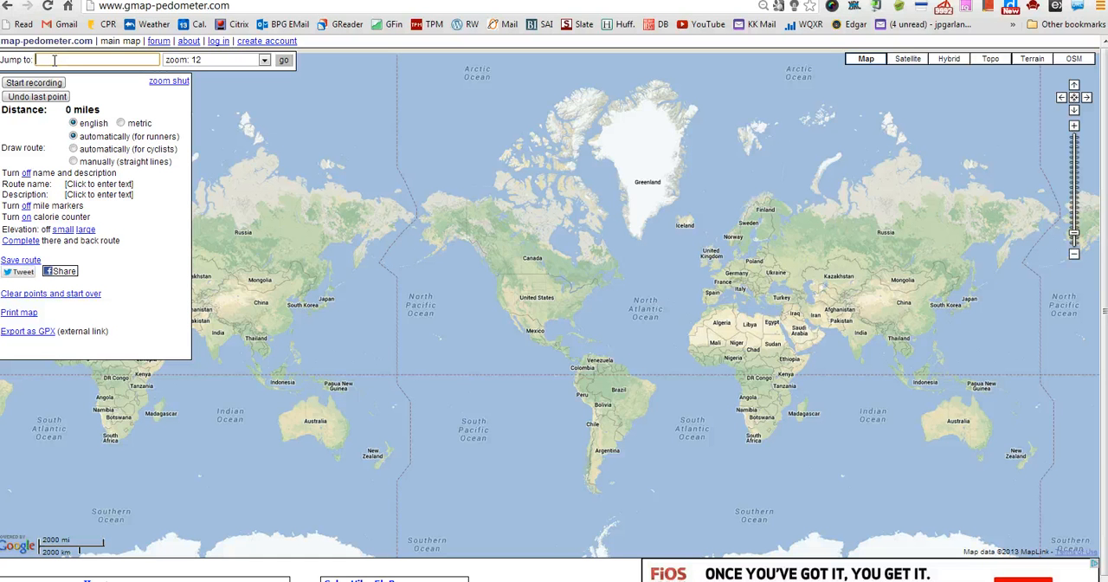
text(10708)
key(Return)
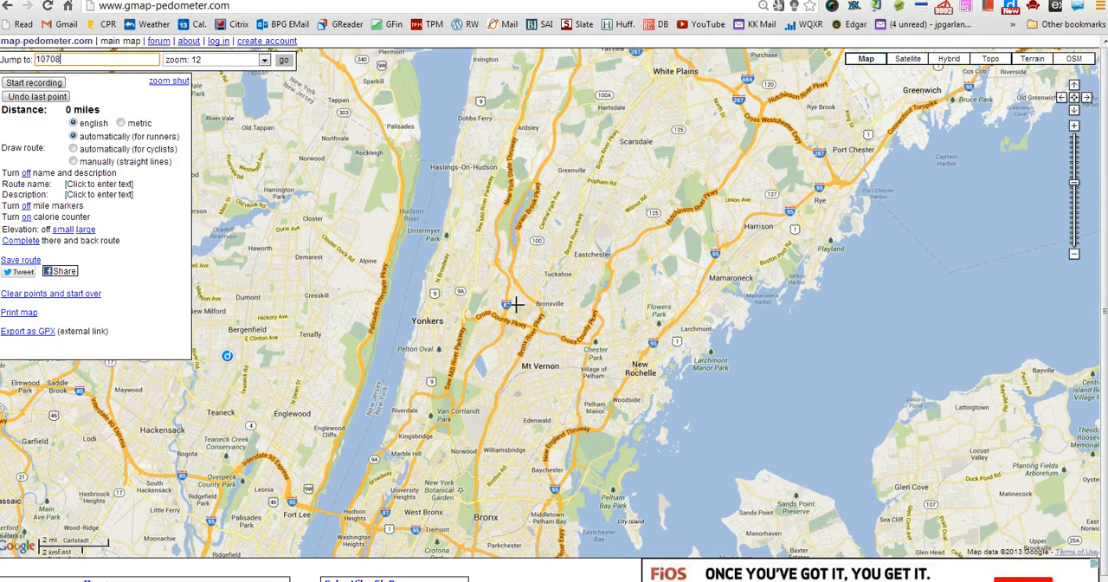
- Bring the Twin Lakes County Park area around Reservoir Number Three into close view and display it as satellite imagery
drag(516, 305, 485, 342)
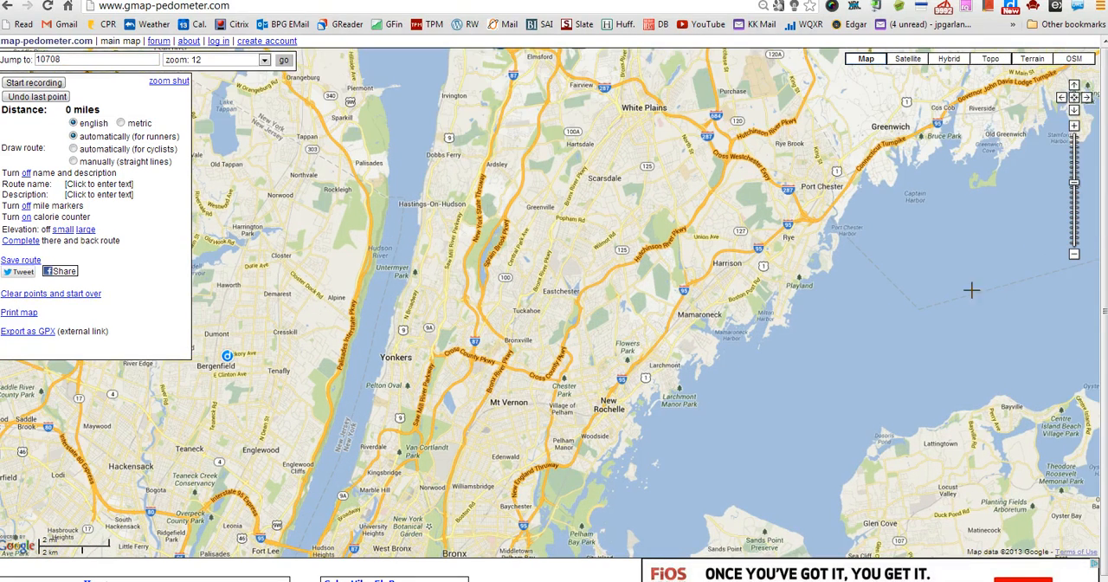
click(1074, 129)
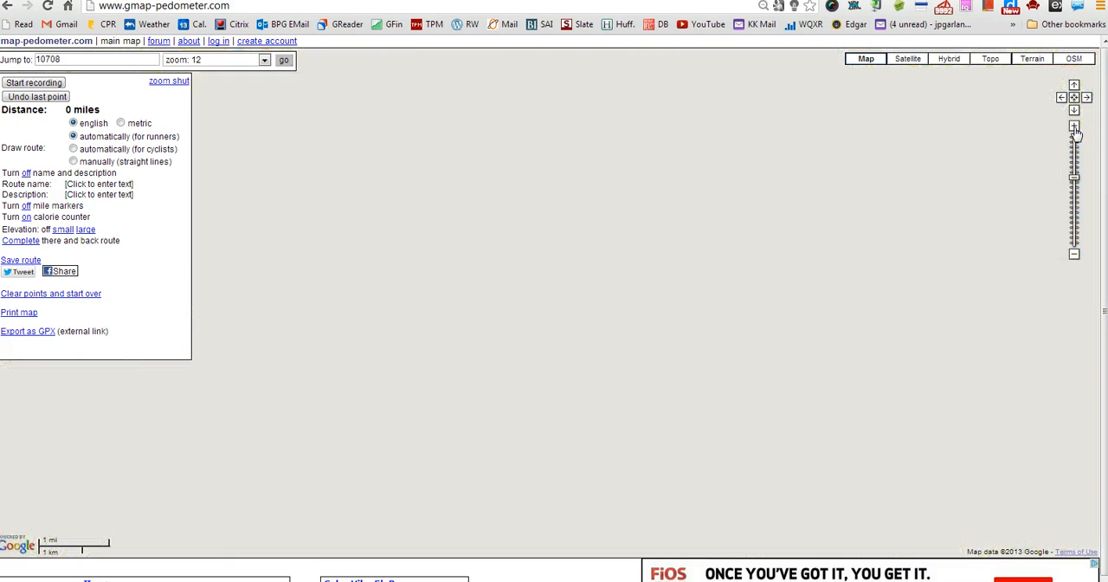
click(1075, 128)
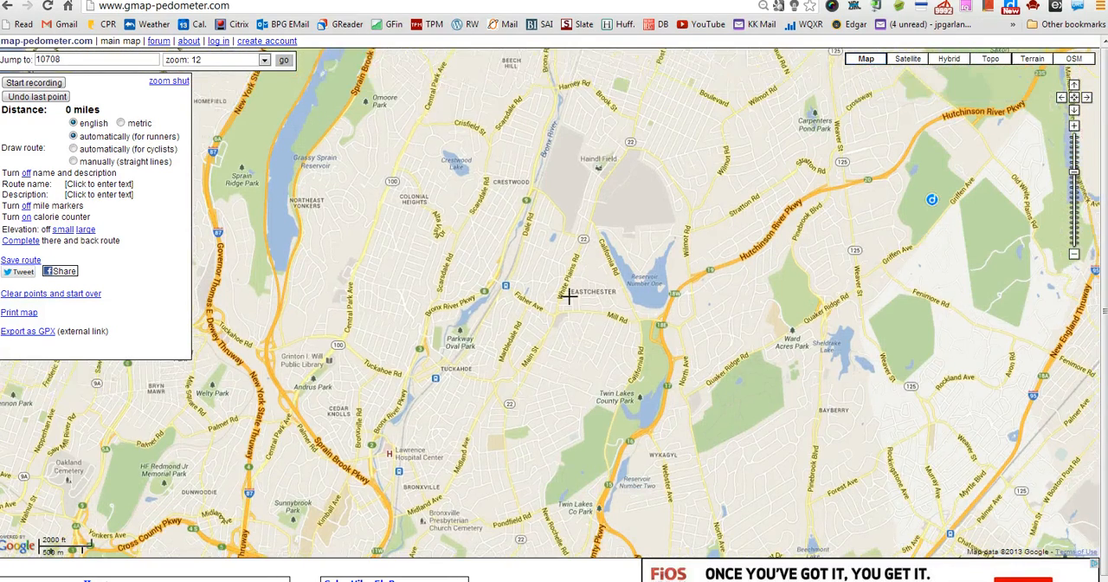
drag(574, 334, 519, 295)
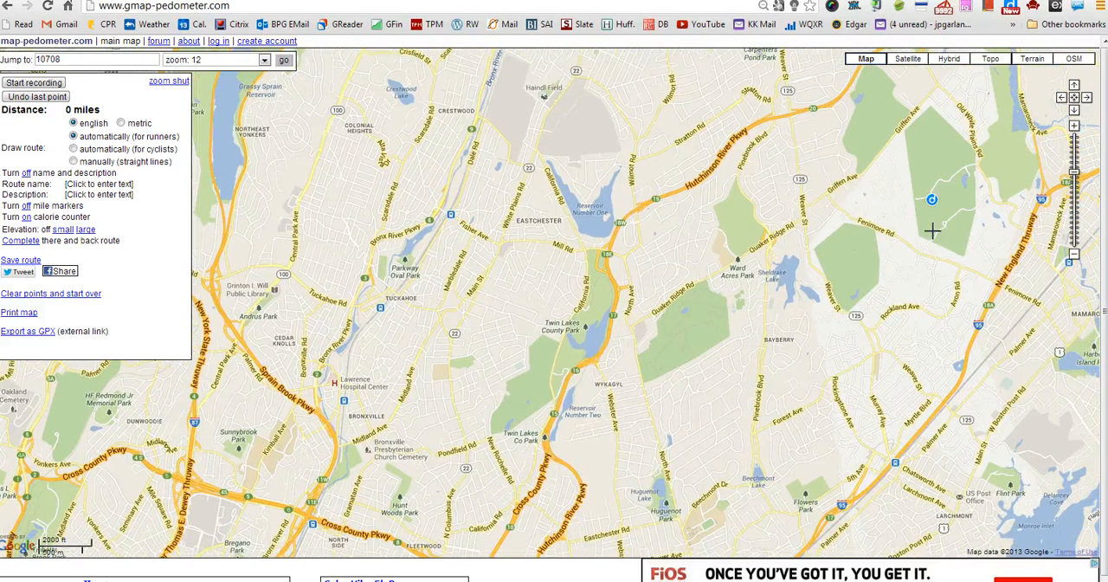
click(1077, 127)
click(1077, 127)
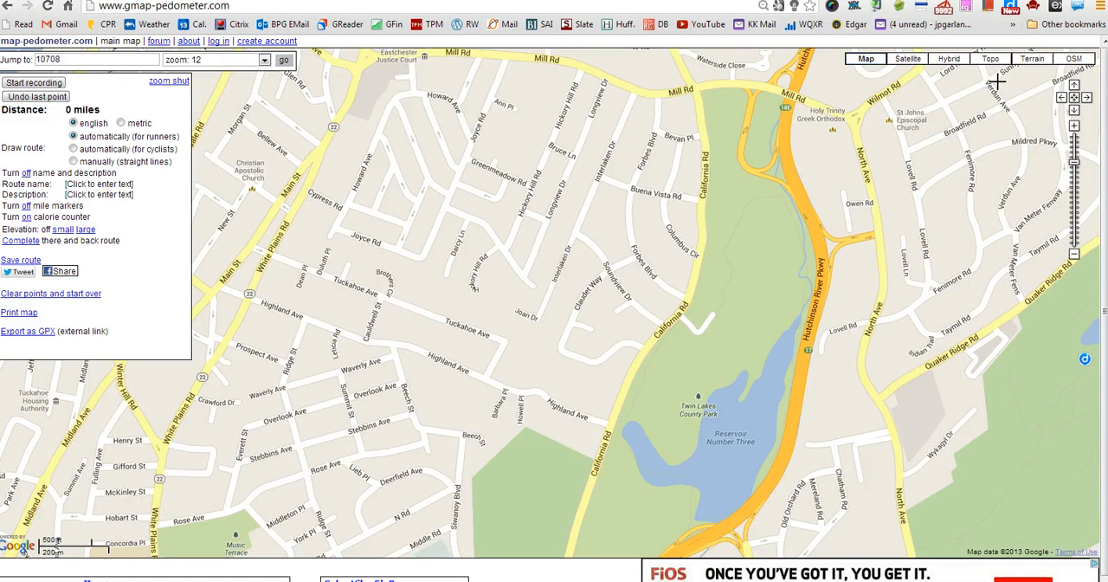
click(905, 60)
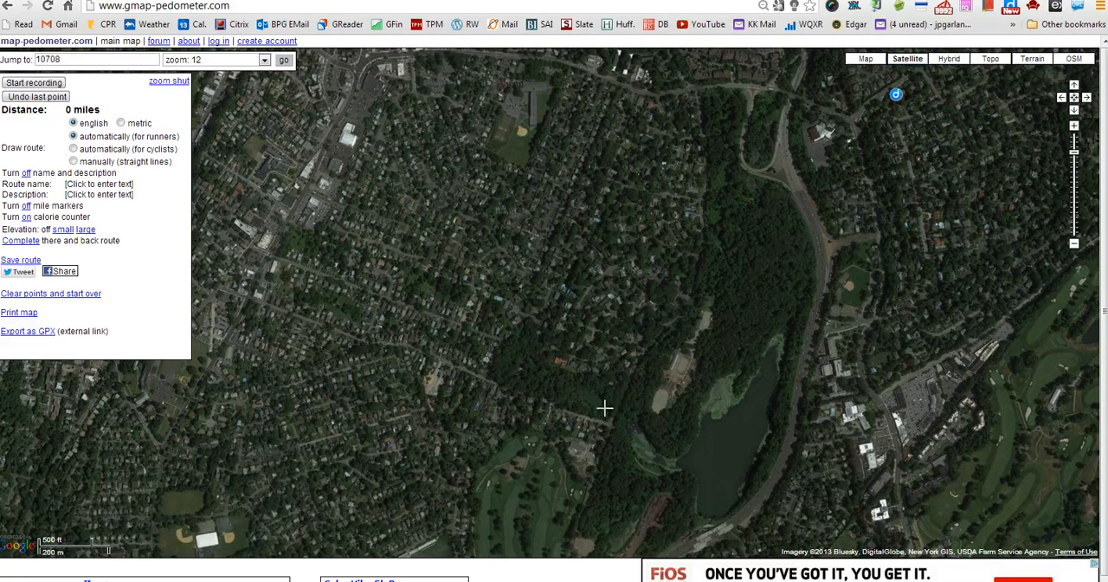
- Start recording a route and place its starting point at the clearing just north of the sports field beside the reservoir
click(31, 83)
click(254, 94)
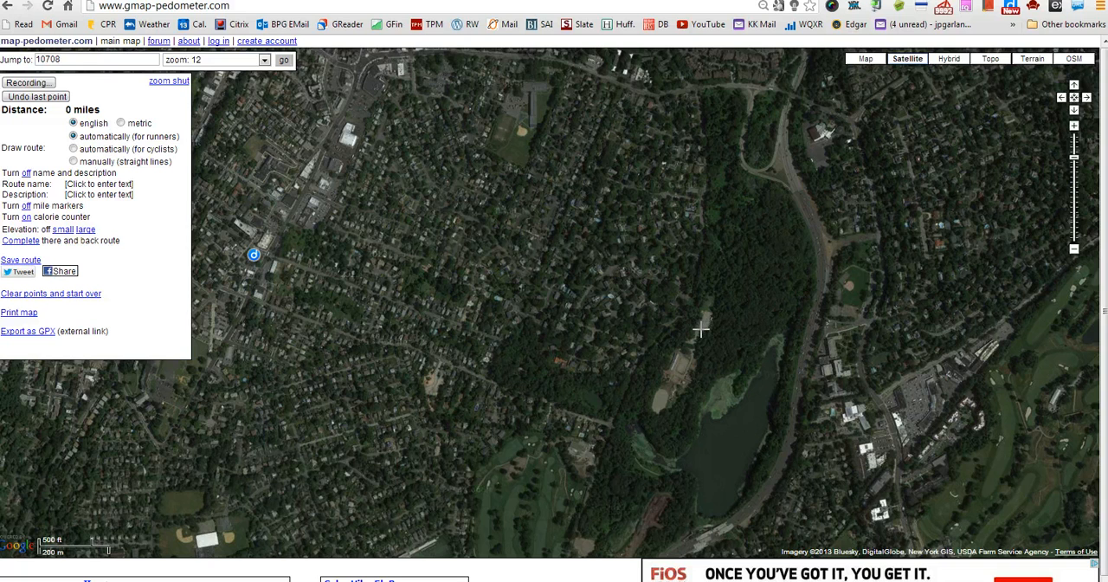
click(702, 329)
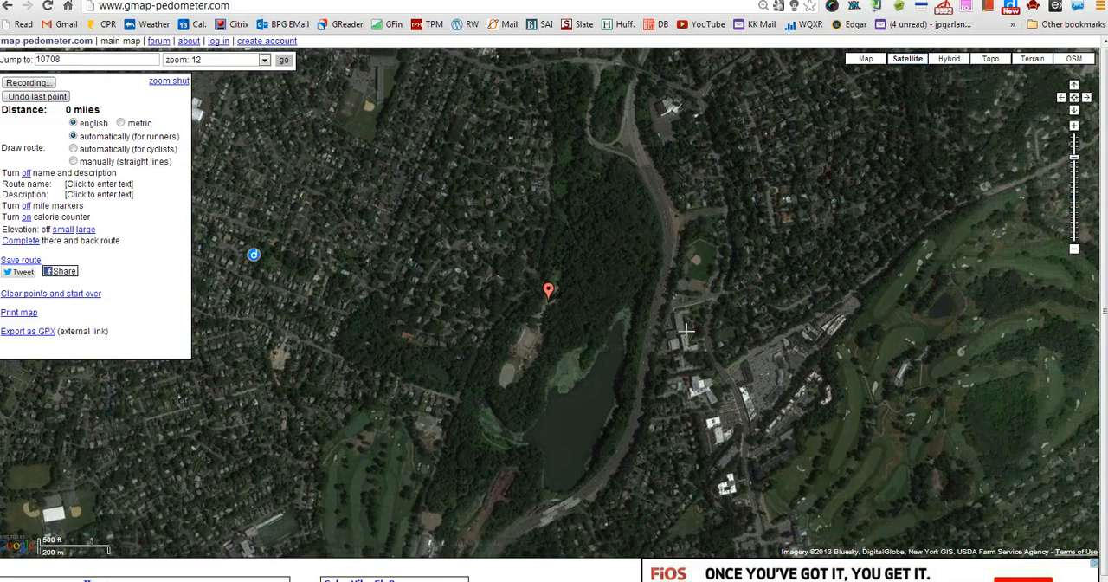
- Try an automatically routed second point, undo it, and set route drawing to manually (straight lines)
click(557, 231)
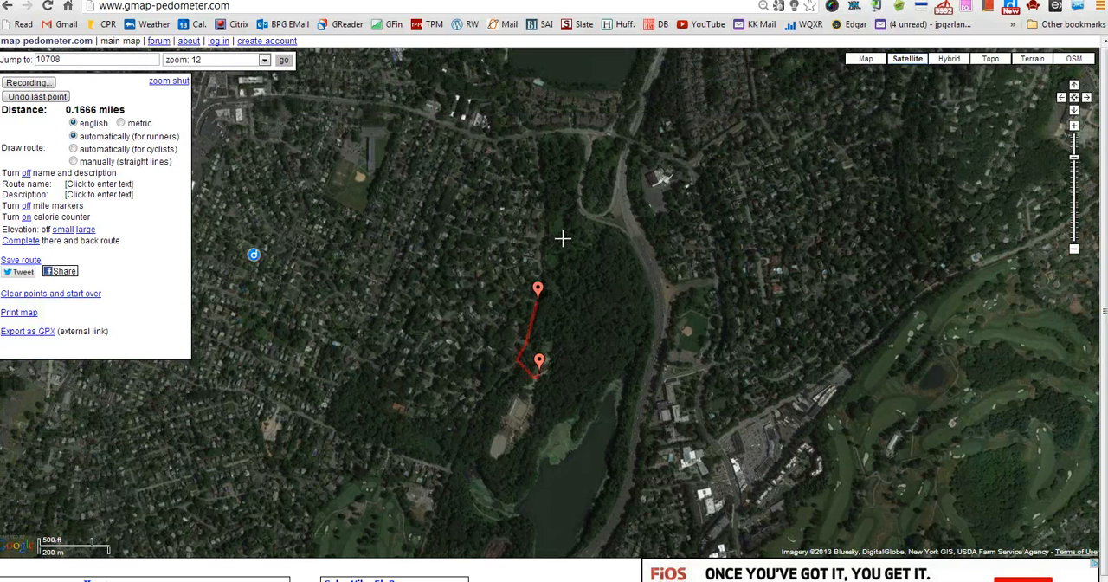
click(38, 100)
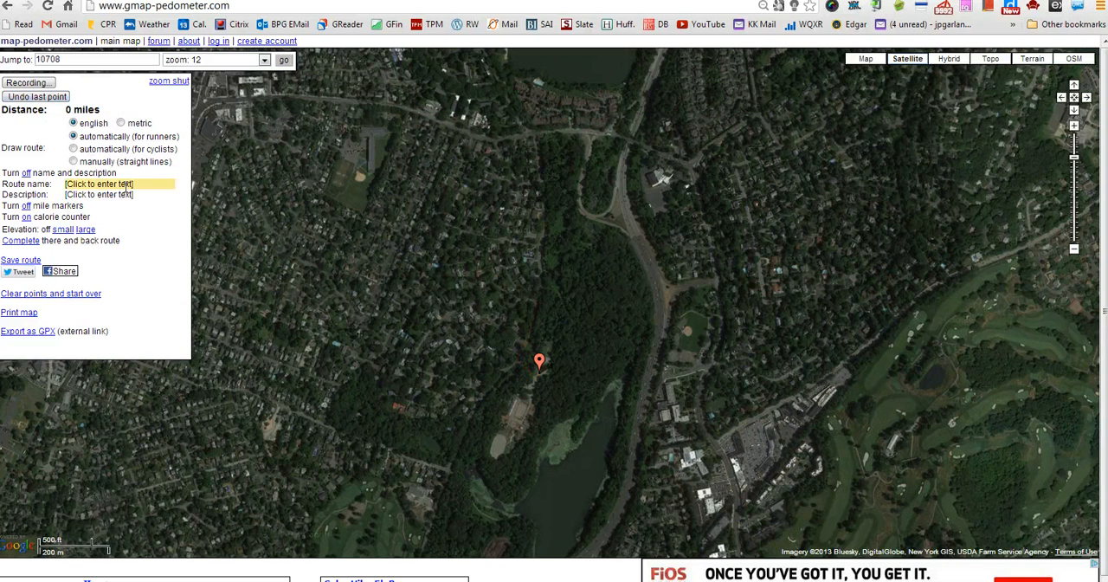
click(74, 162)
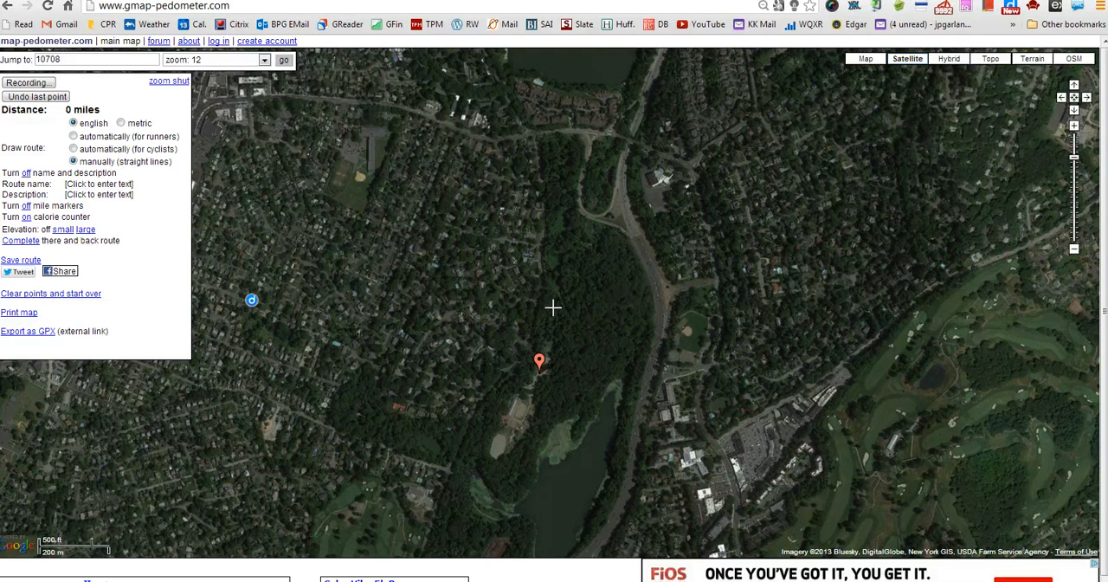
- Trace the trail point by point clockwise around the woods and reservoir back to the starting point, a loop of about 1.38 miles
click(552, 306)
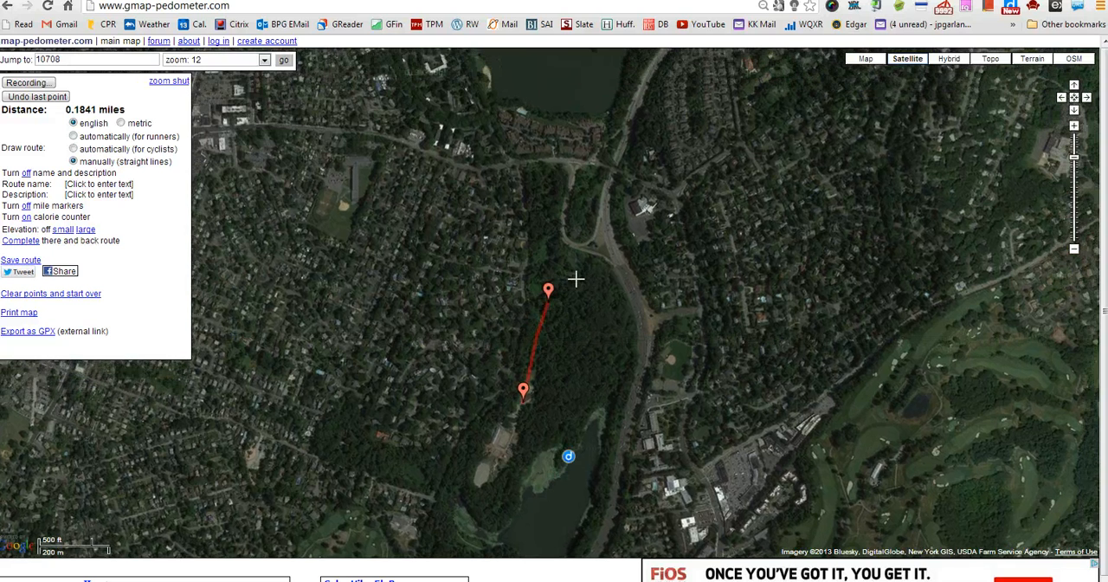
click(576, 279)
click(577, 312)
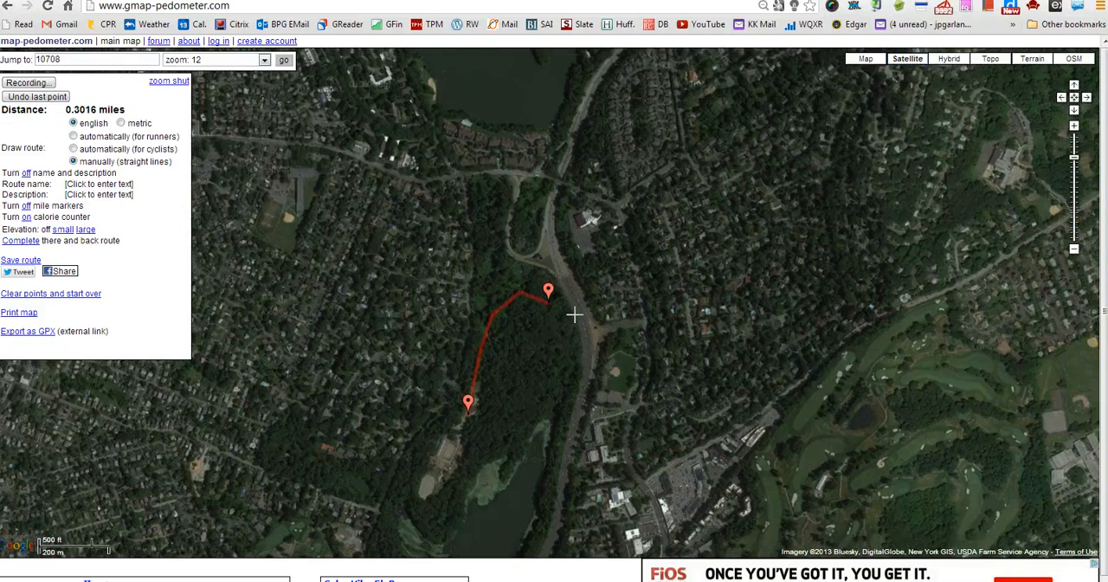
click(566, 362)
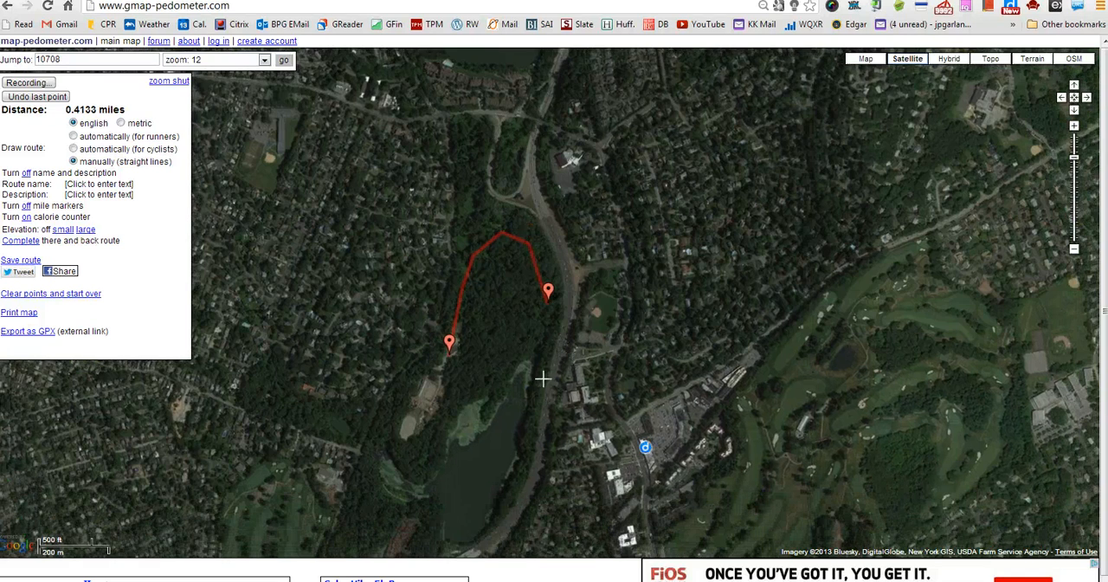
click(542, 380)
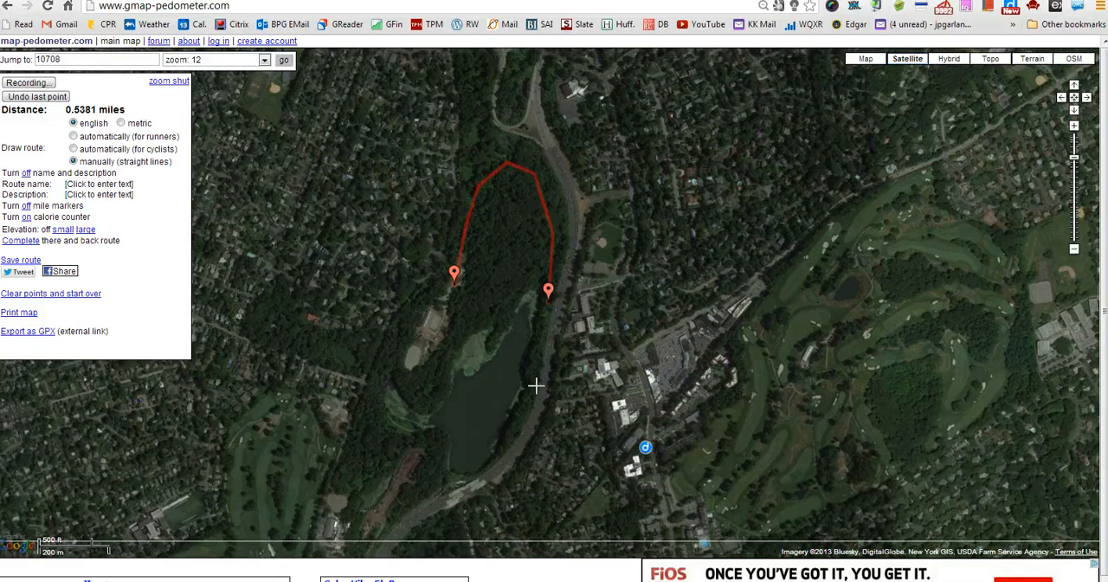
click(537, 382)
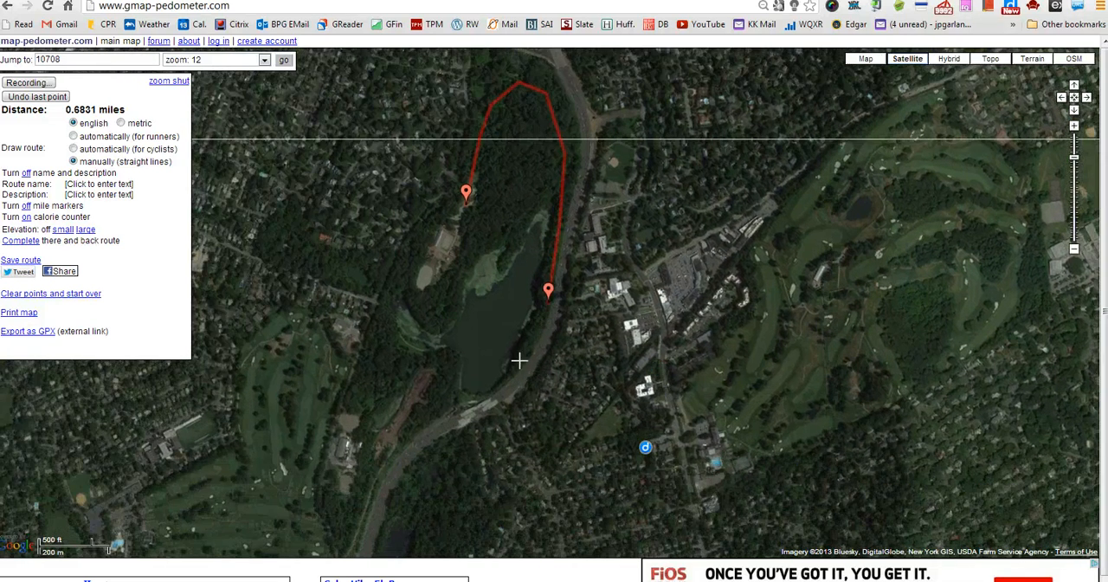
click(523, 356)
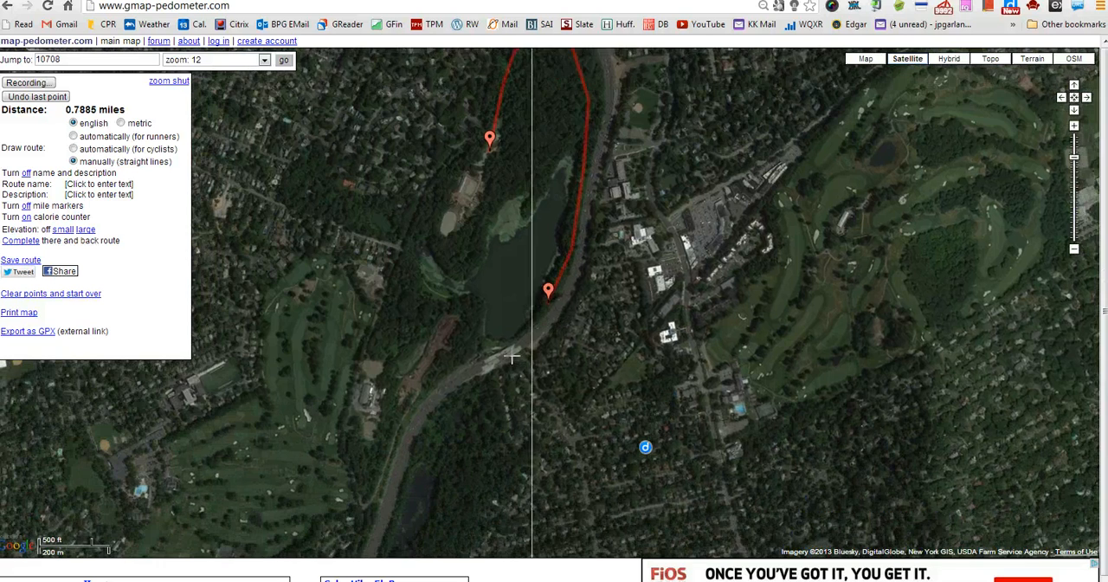
click(511, 338)
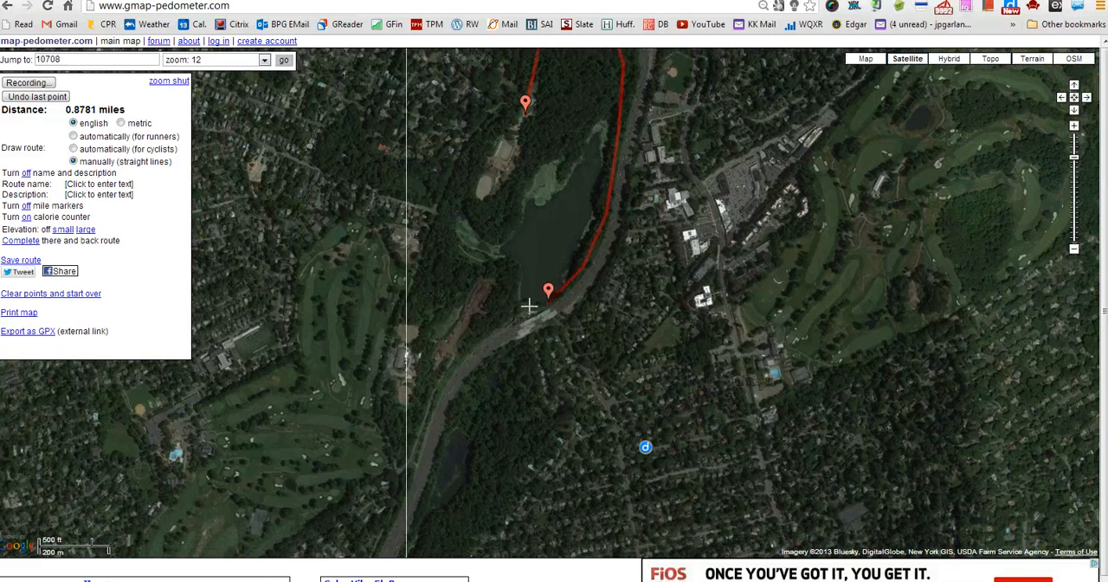
click(529, 306)
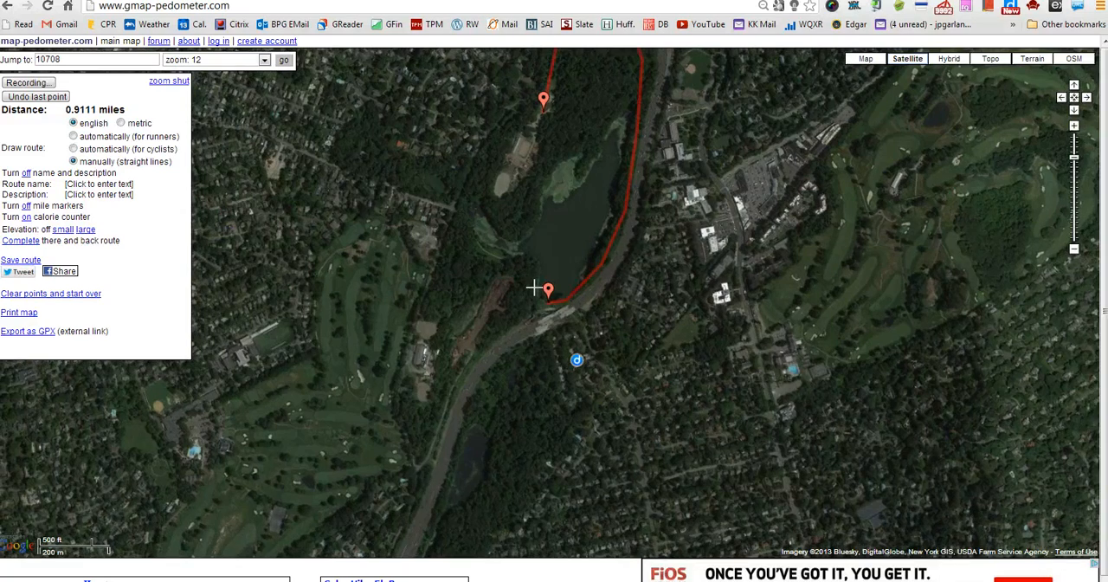
click(534, 287)
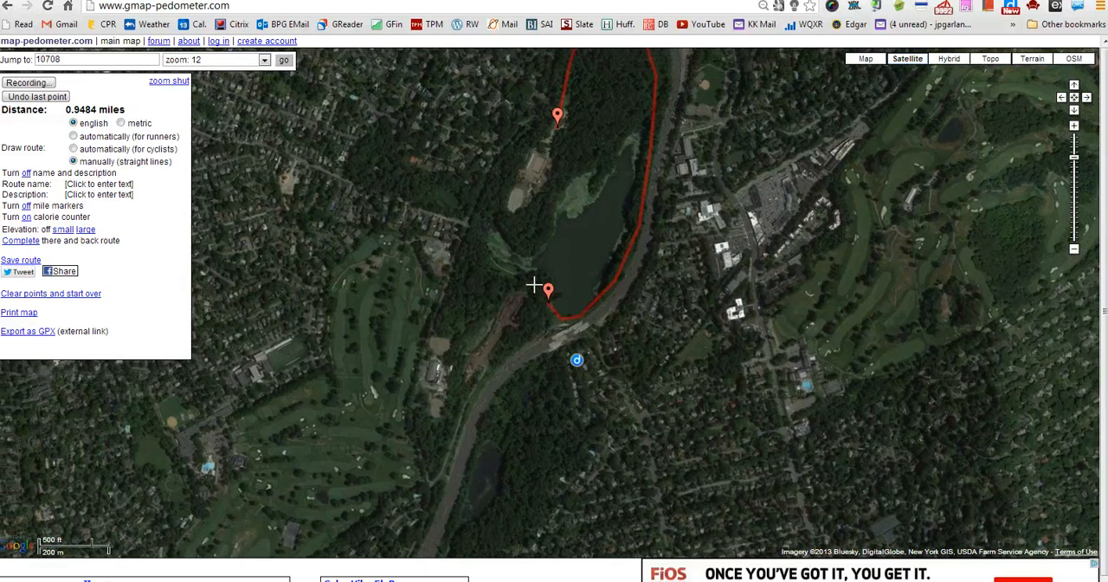
click(535, 283)
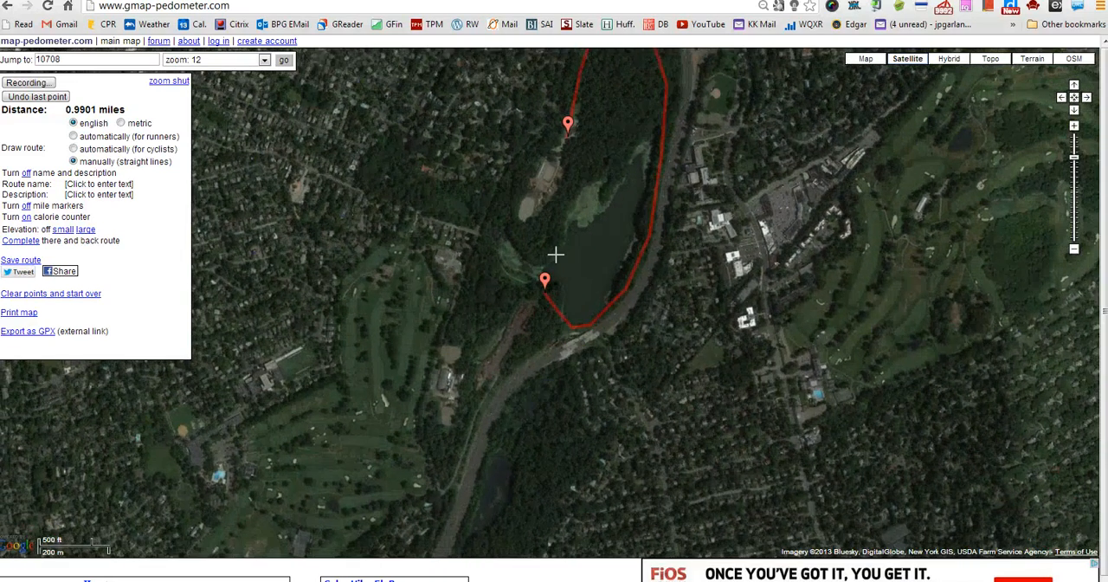
click(516, 277)
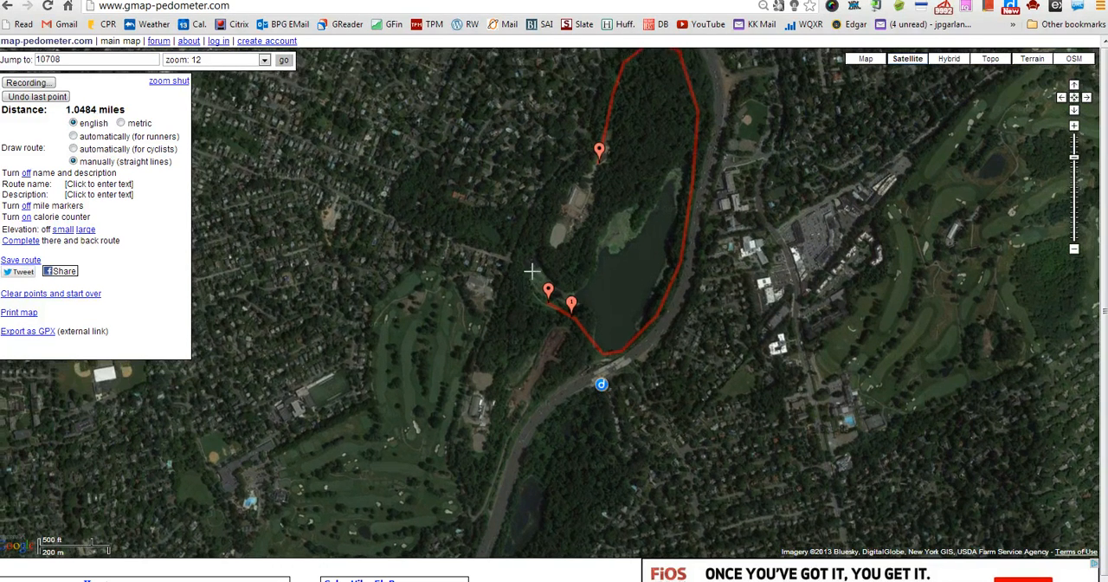
click(530, 281)
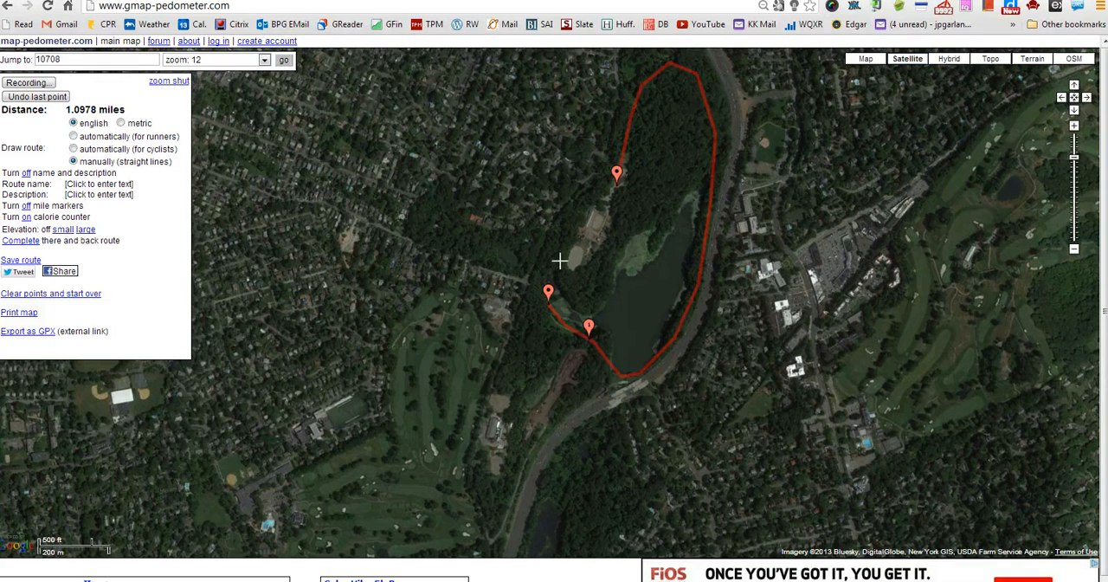
click(559, 251)
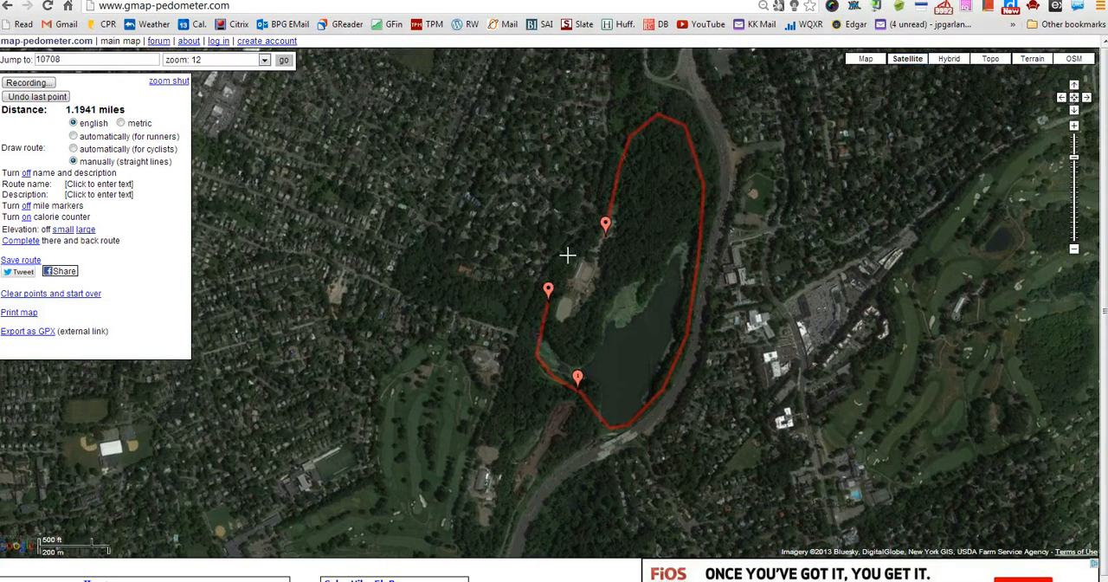
click(565, 270)
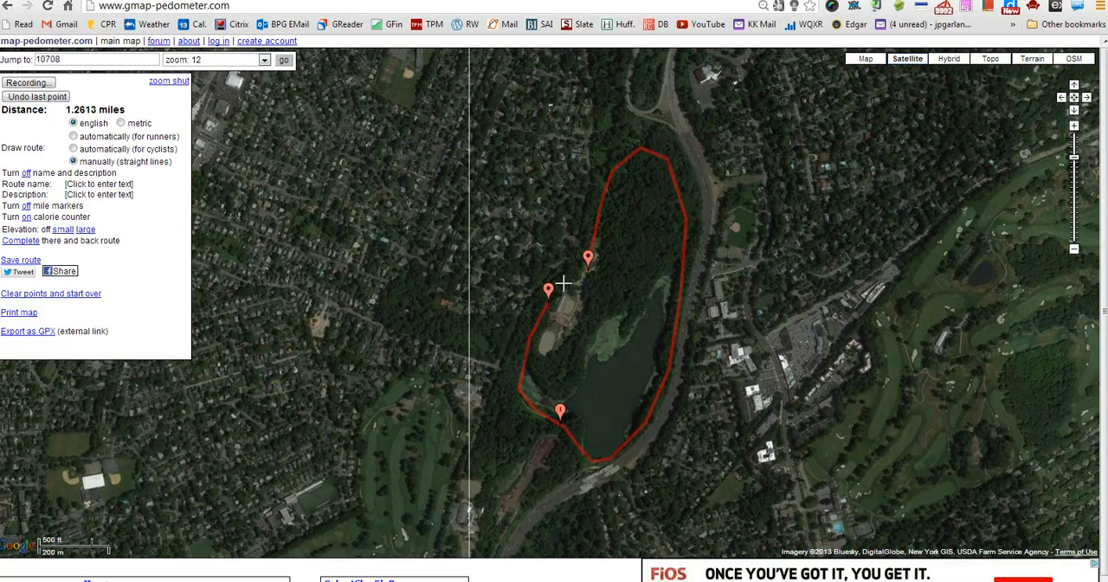
click(562, 281)
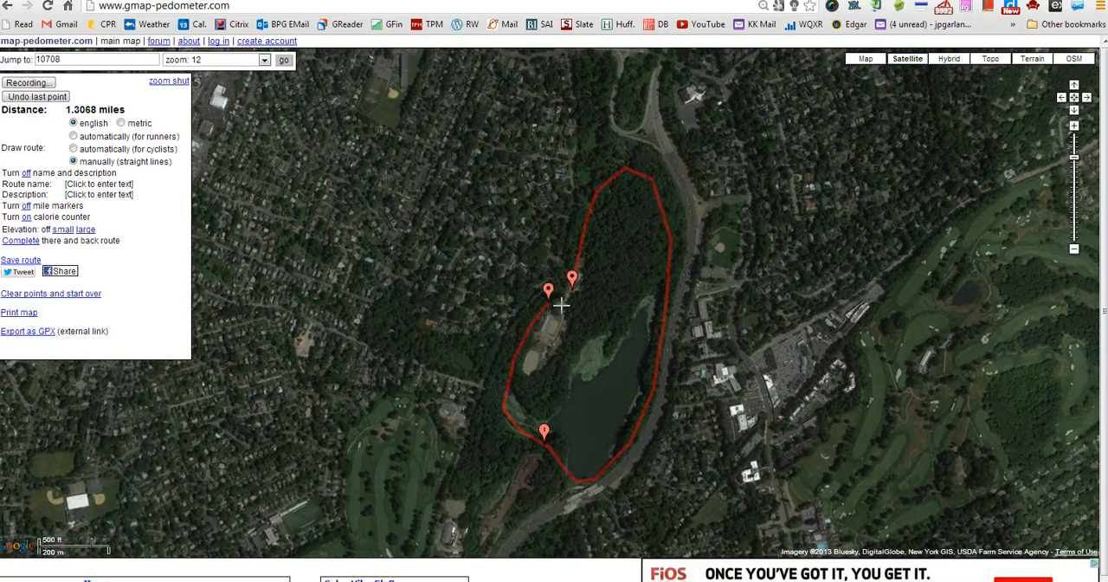
click(561, 303)
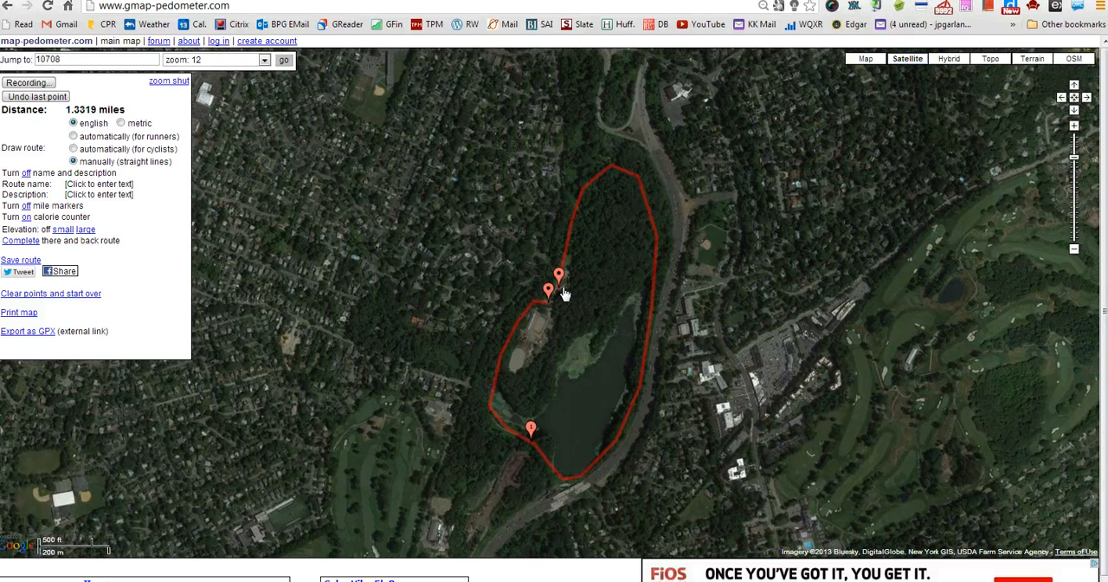
click(564, 285)
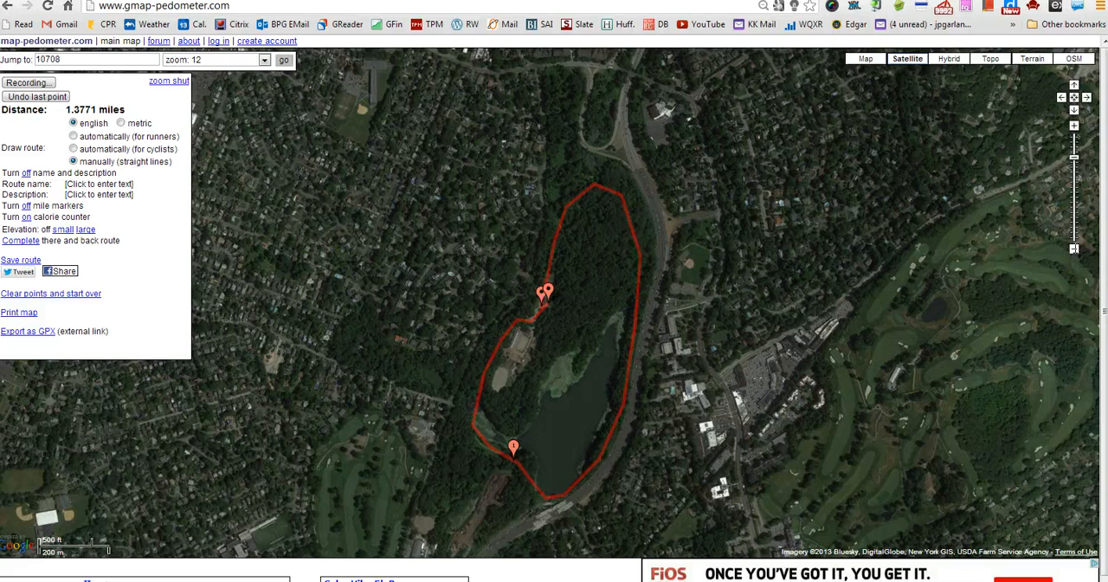
- Examine where the traced loop lies within the wider region, following the satellite imagery southwest as far as Manhattan
click(1075, 250)
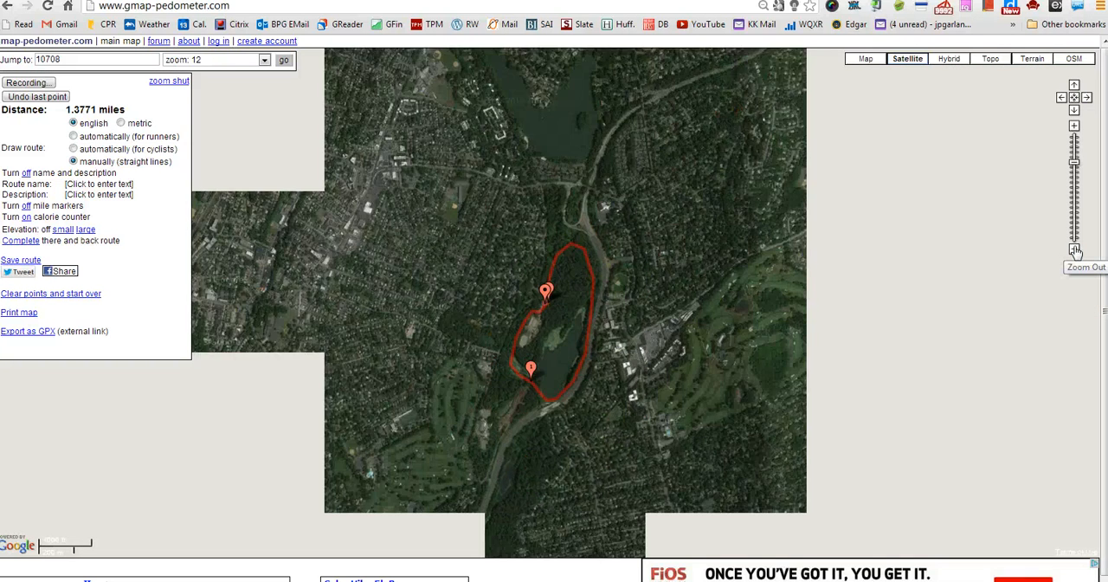
click(1075, 249)
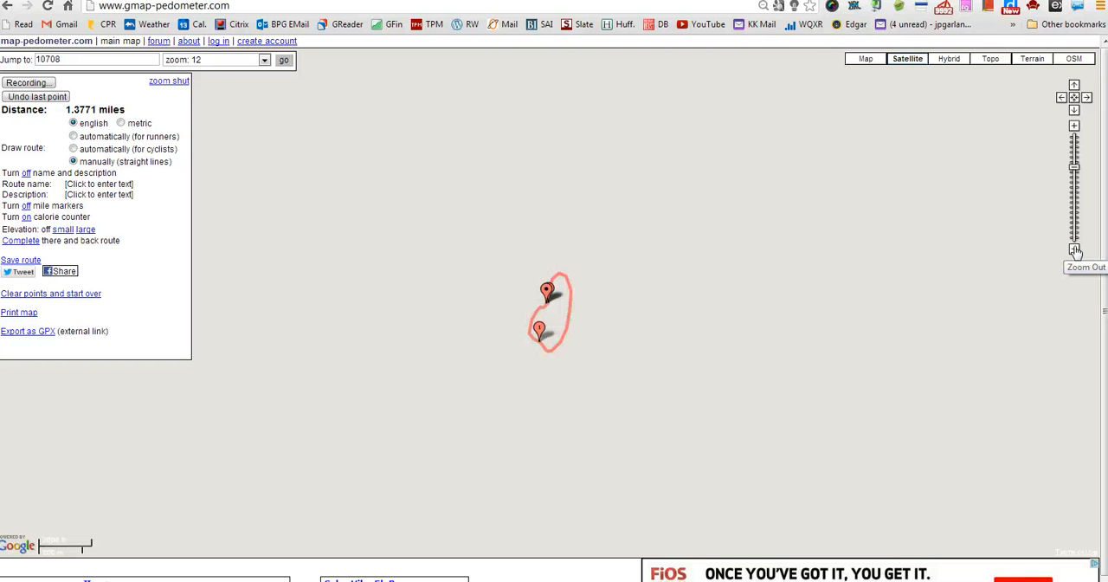
click(1075, 250)
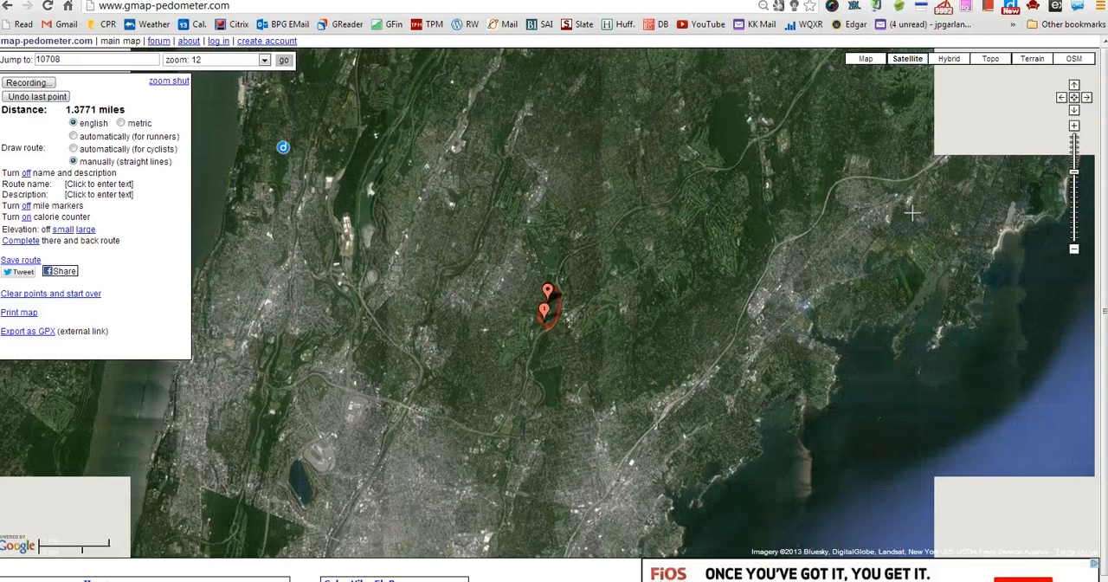
drag(774, 477, 833, 353)
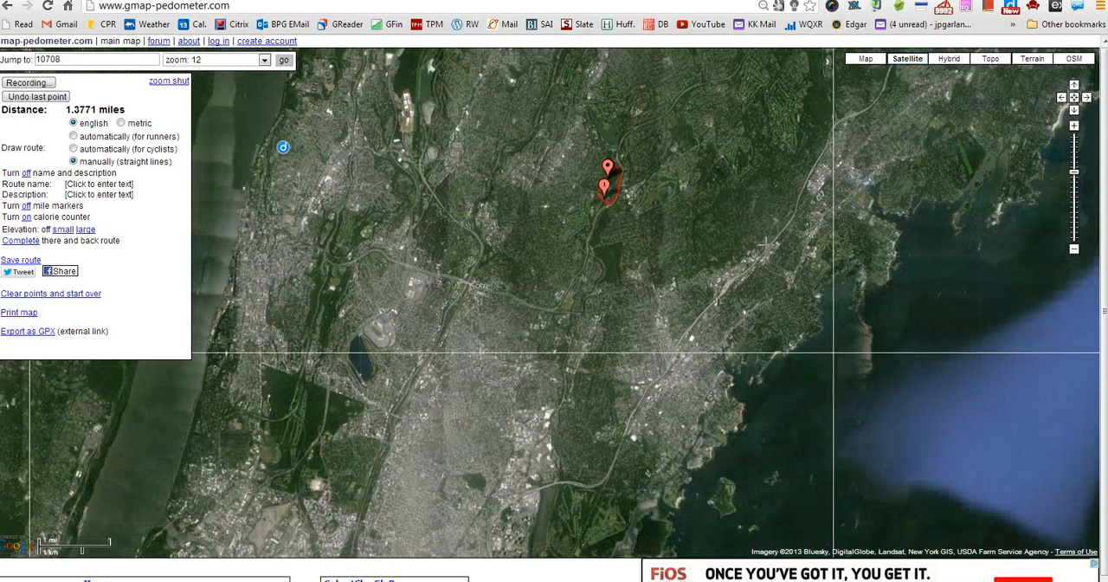
click(1074, 251)
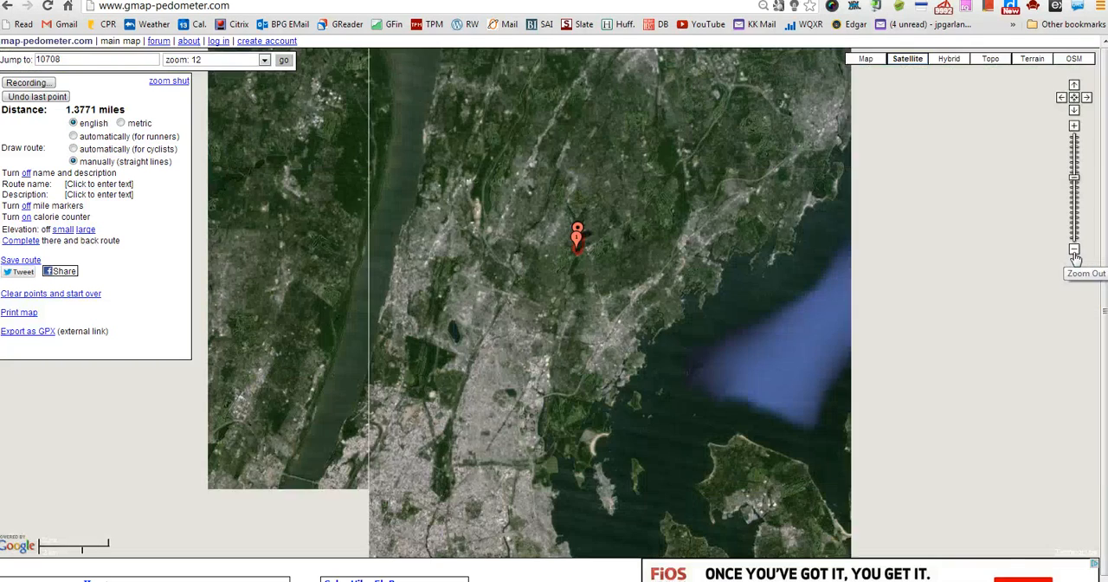
drag(782, 401, 839, 275)
drag(664, 401, 791, 292)
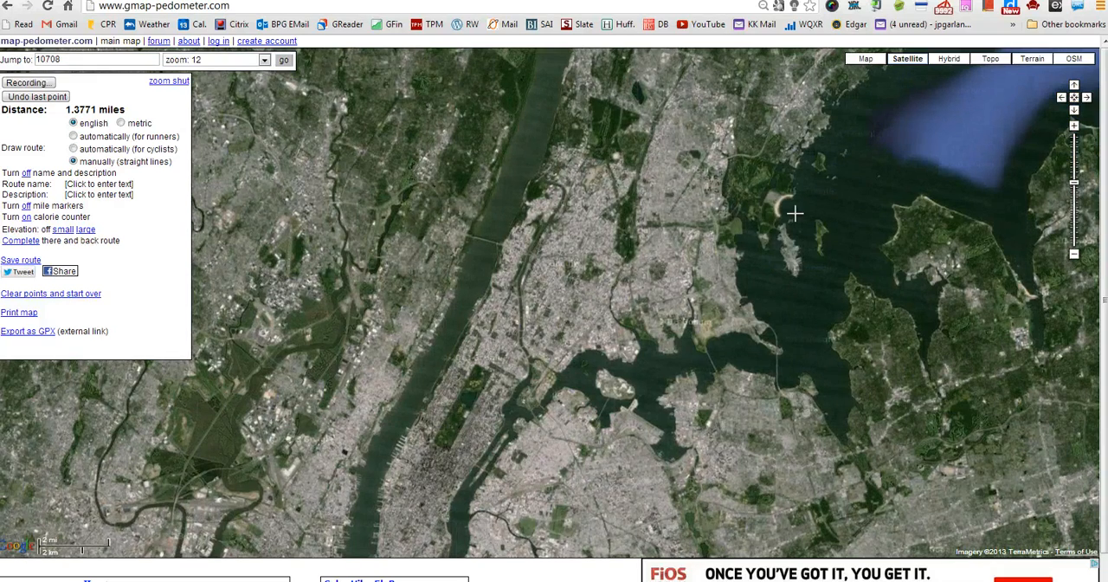
- Return to the traced loop around the reservoir and bring the whole route back into close view
drag(773, 214, 694, 423)
drag(787, 228, 682, 317)
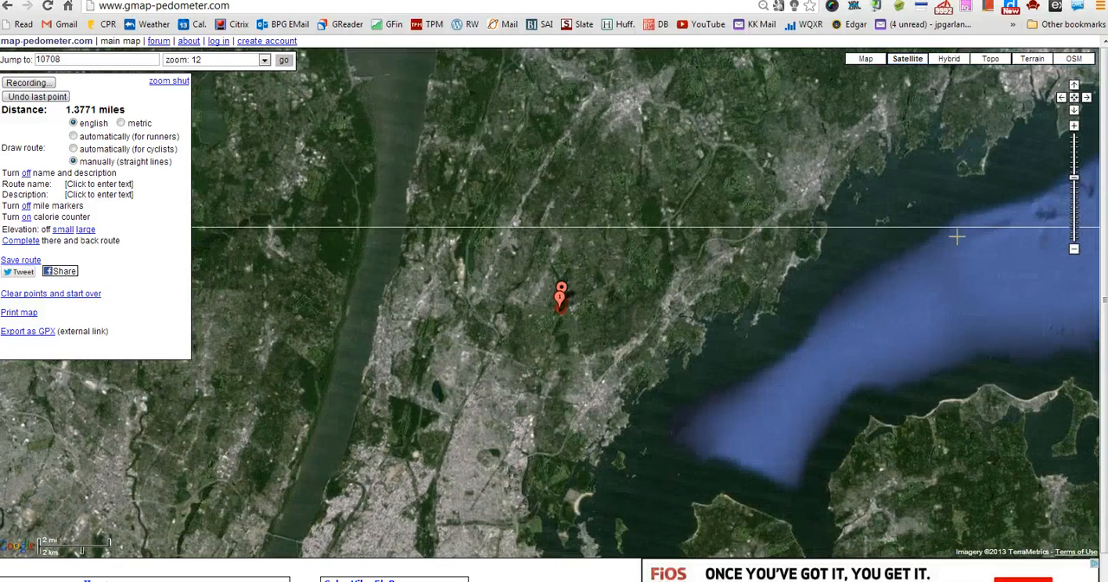
click(1075, 128)
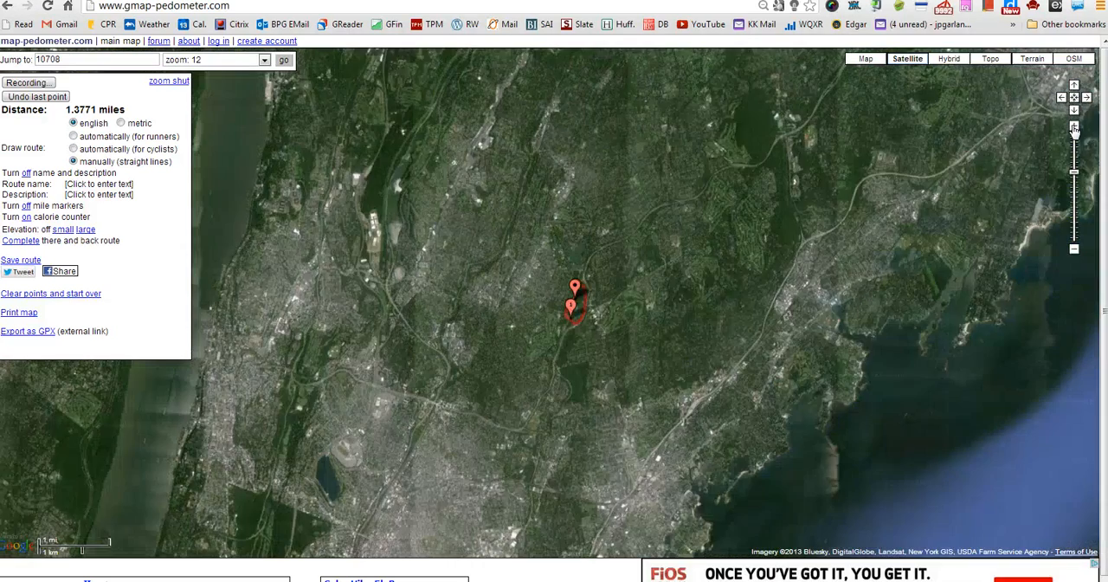
click(1074, 128)
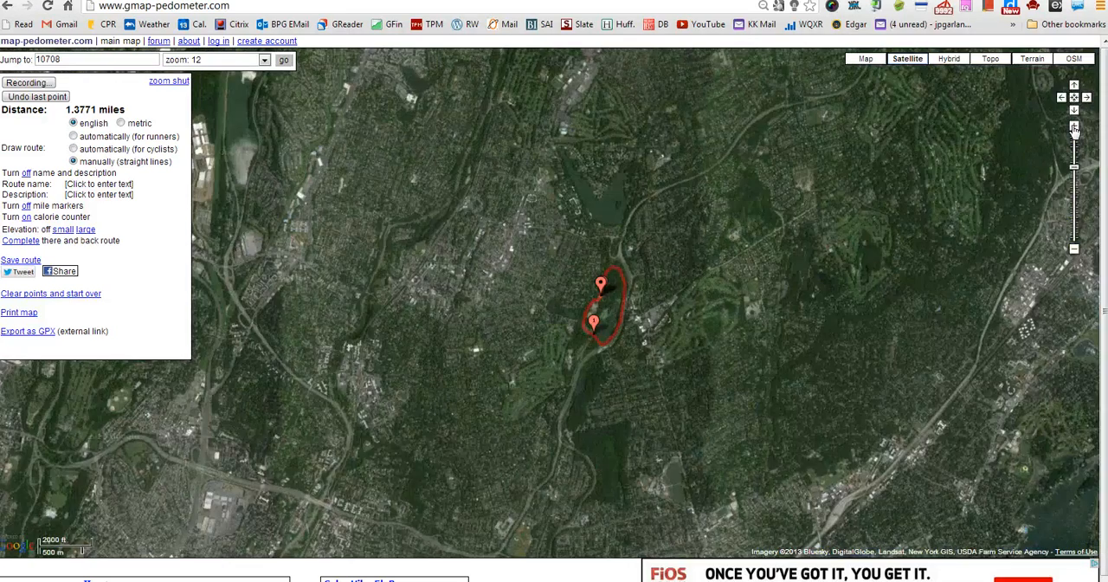
click(1075, 128)
click(1074, 129)
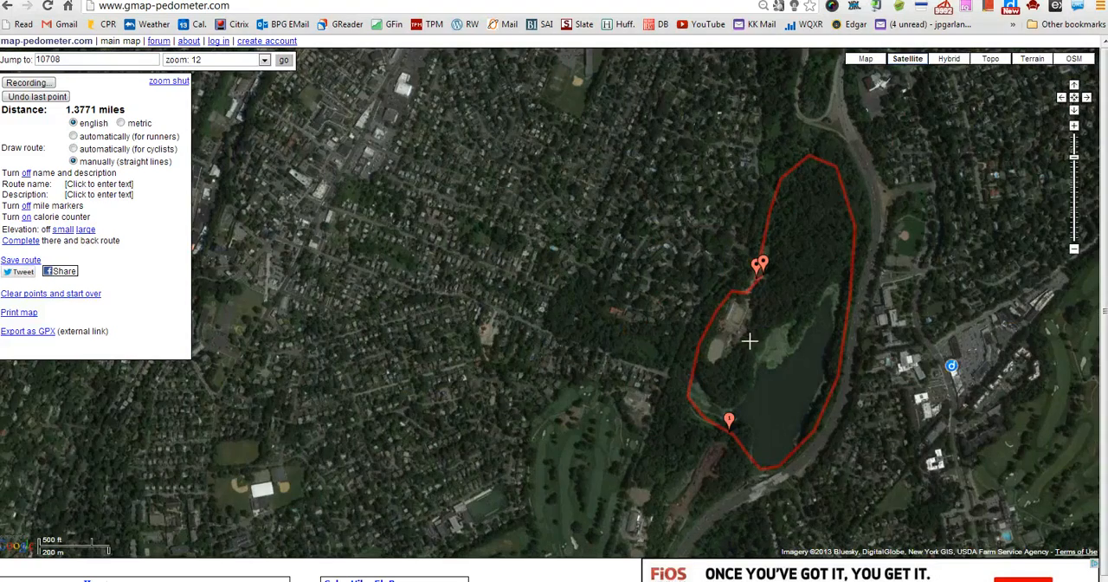
drag(727, 342, 463, 300)
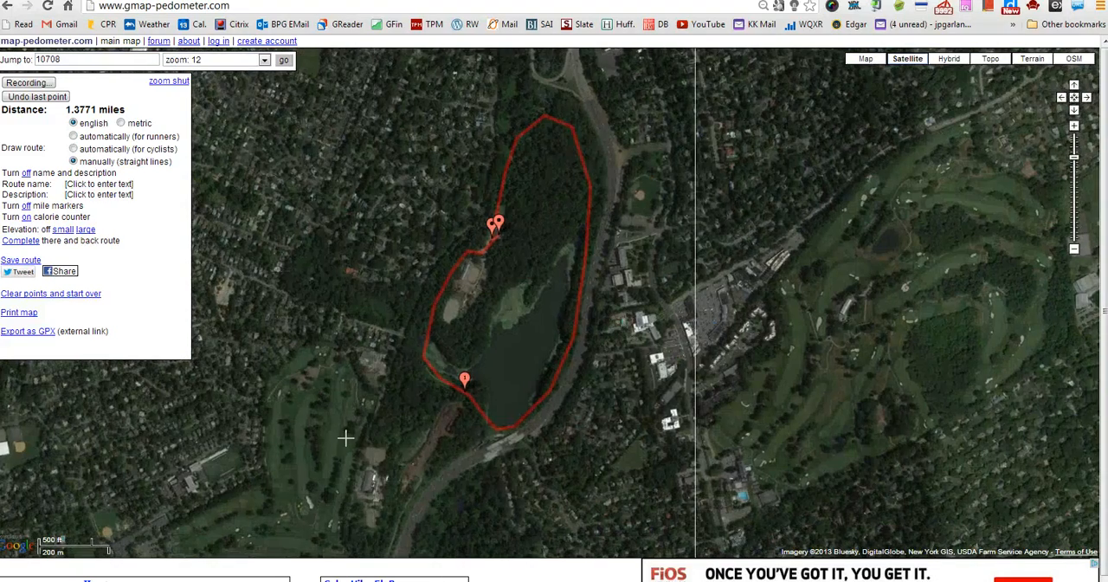